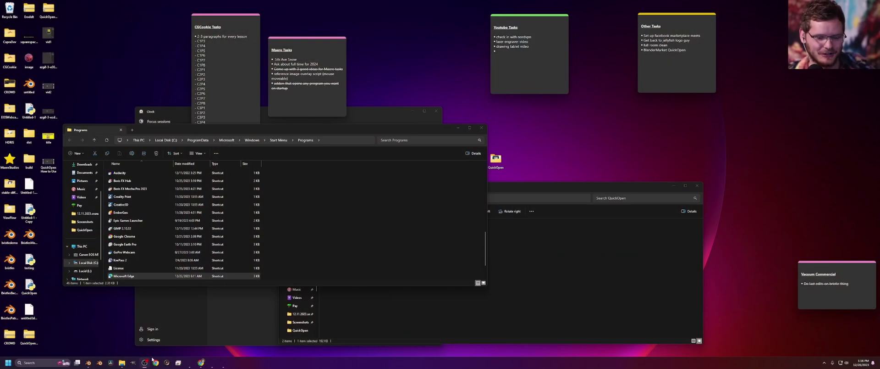
Restore the Blender 4.0 window from the taskbar so it sits over the file windows
left_click(88, 362)
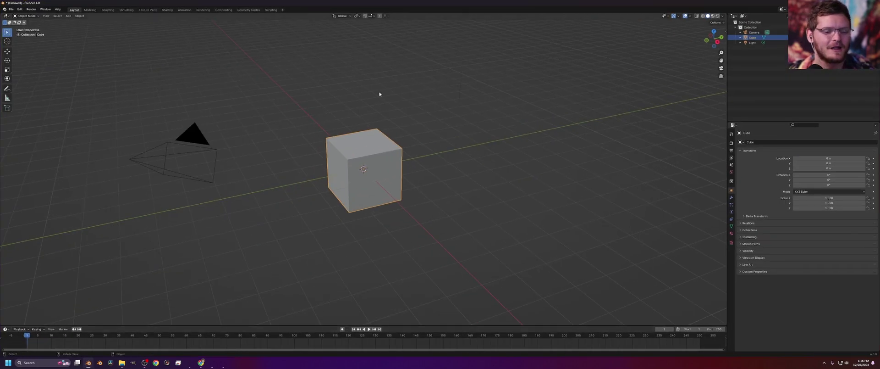
Open Preferences on the Add-ons section and filter the list with 'qun' to find QuickOpen
left_click(20, 9)
left_click(33, 81)
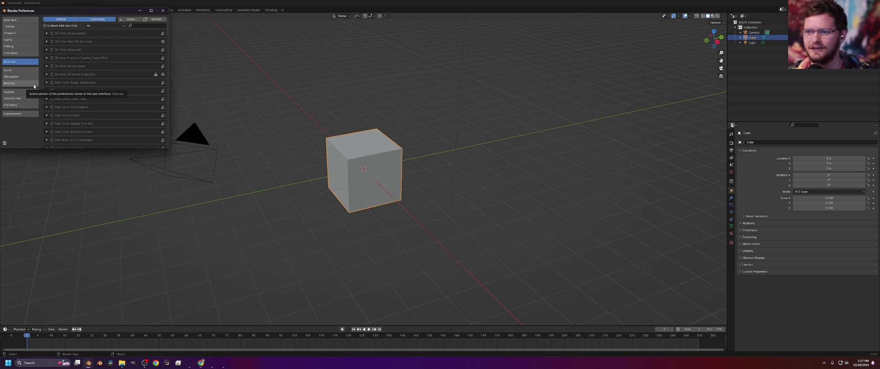
left_click(150, 25)
type("quick")
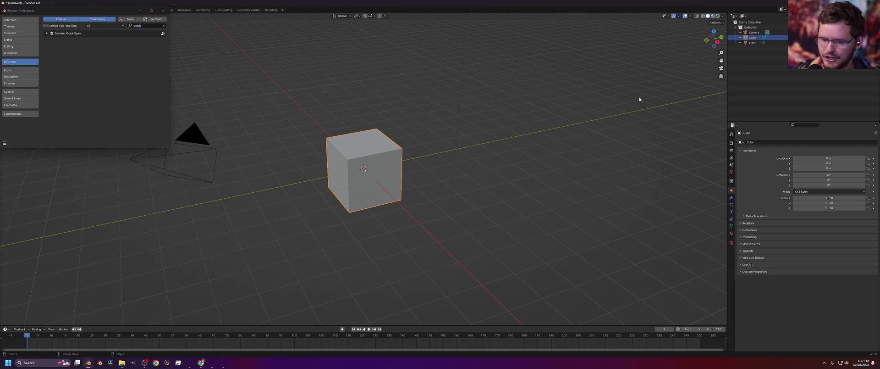
type("n")
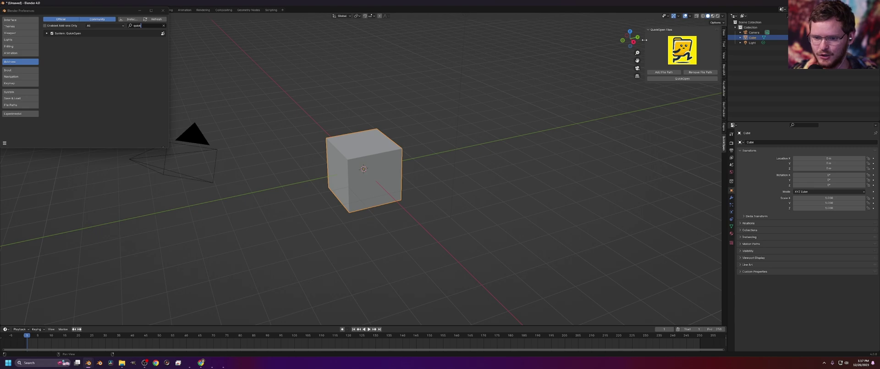
Narrow the sidebar, then add four file-path entries and remove three, leaving one
left_click_drag(647, 42, 664, 38)
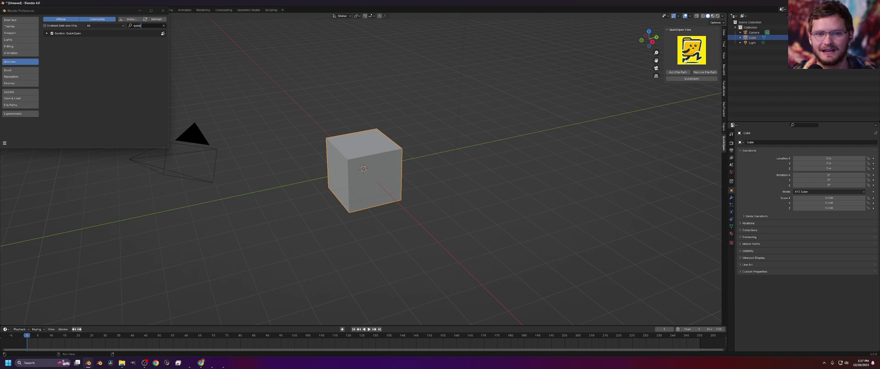
left_click(684, 72)
left_click(684, 78)
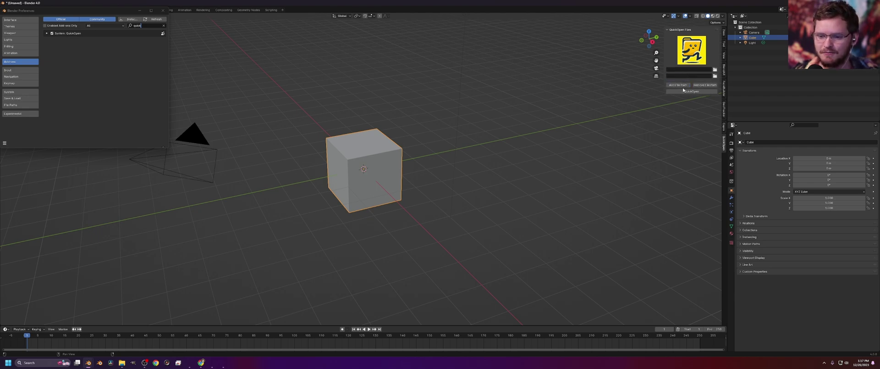
left_click(683, 85)
left_click(683, 91)
left_click(705, 97)
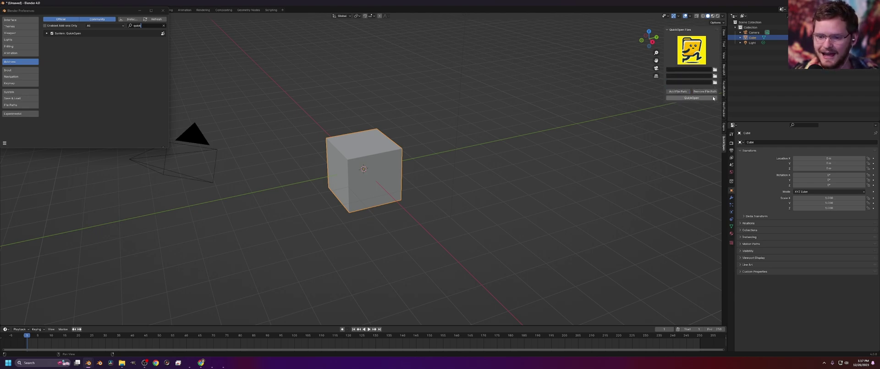
left_click(705, 92)
left_click(705, 85)
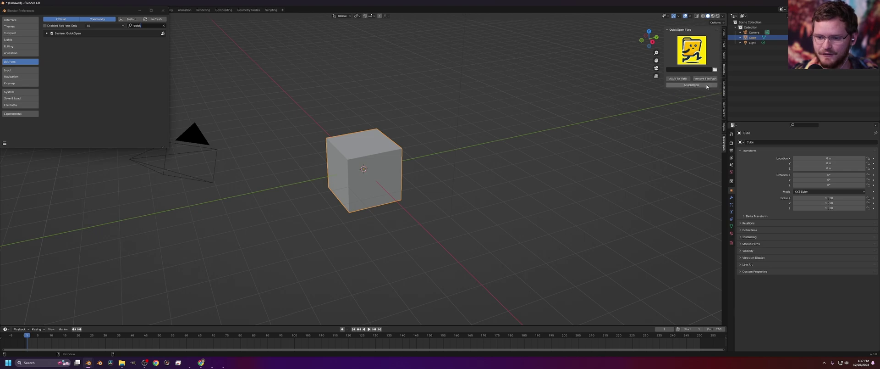
Test-launch the stored Notepad path from the single entry, then close Notepad
left_click(688, 69)
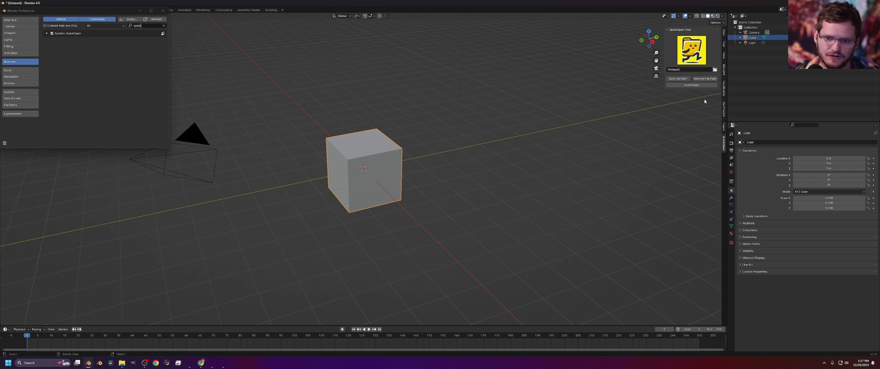
left_click(698, 86)
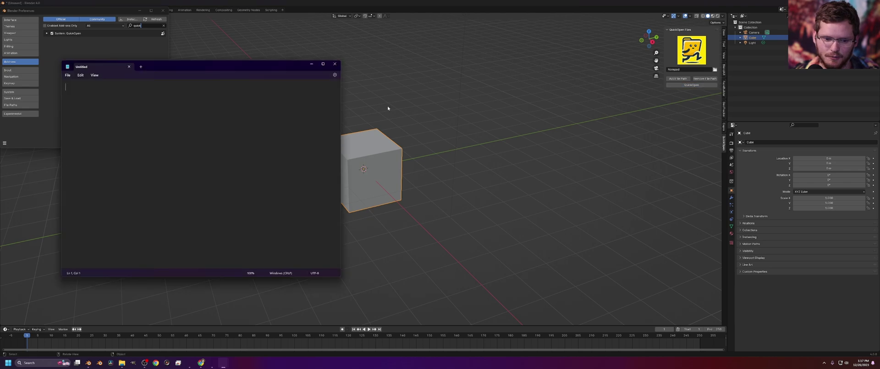
left_click(334, 64)
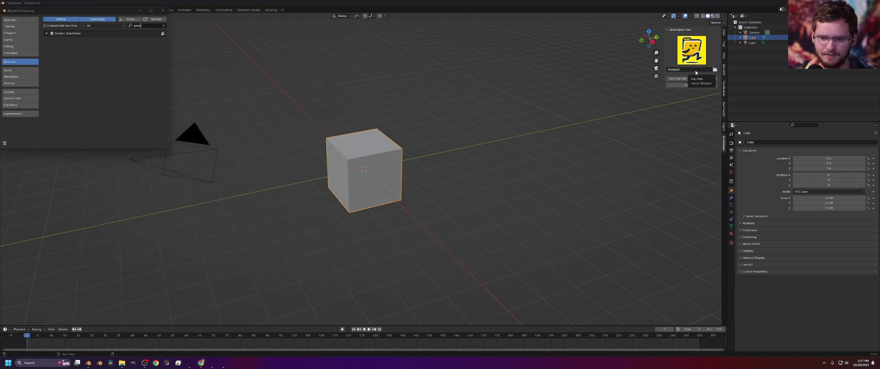
Replace the path with Untitled.png from the file browser and test-launch the image
left_click(696, 69)
key("BackSpace")
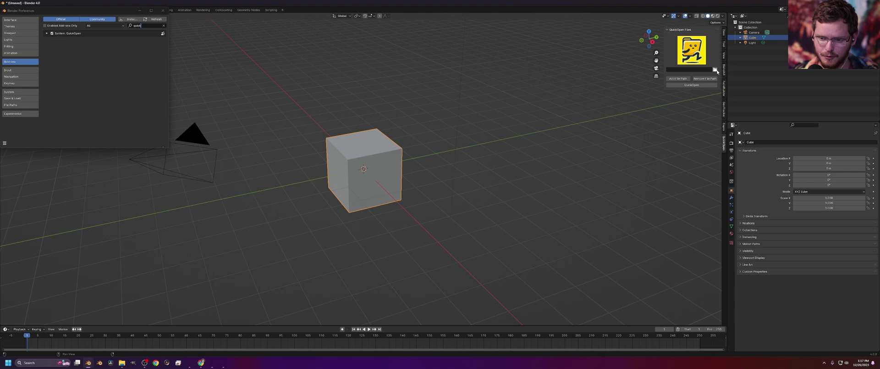
left_click(716, 70)
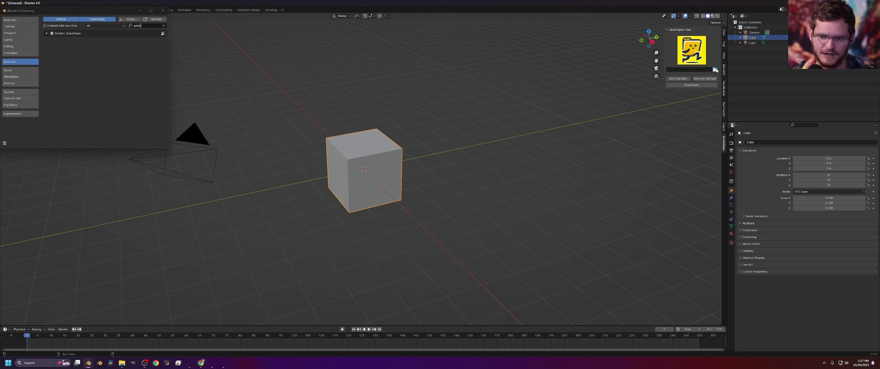
double_click(541, 216)
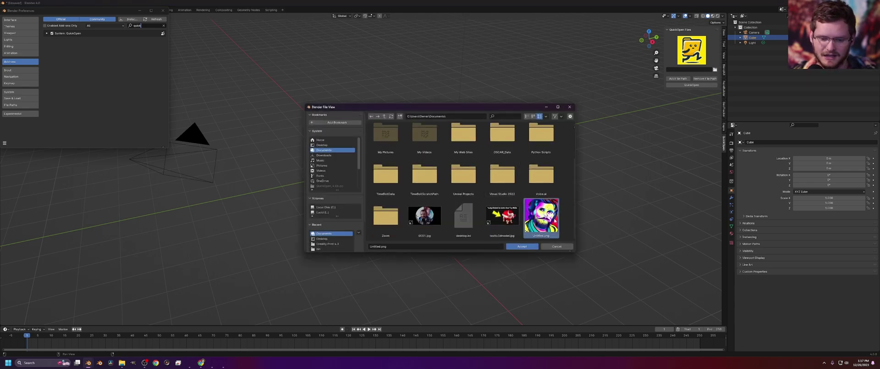
left_click(686, 86)
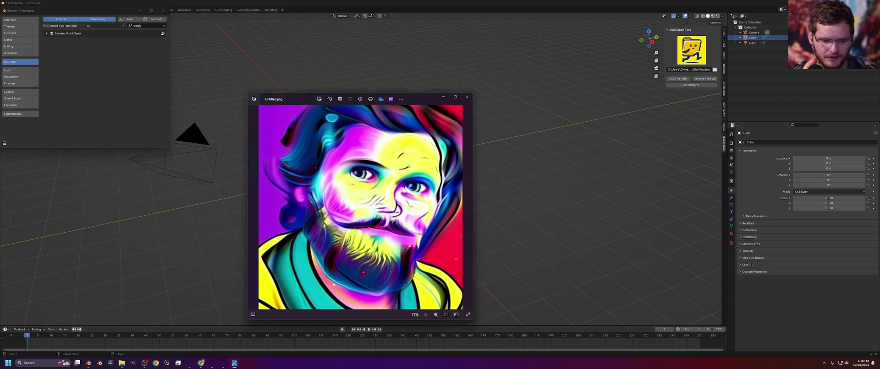
left_click(467, 96)
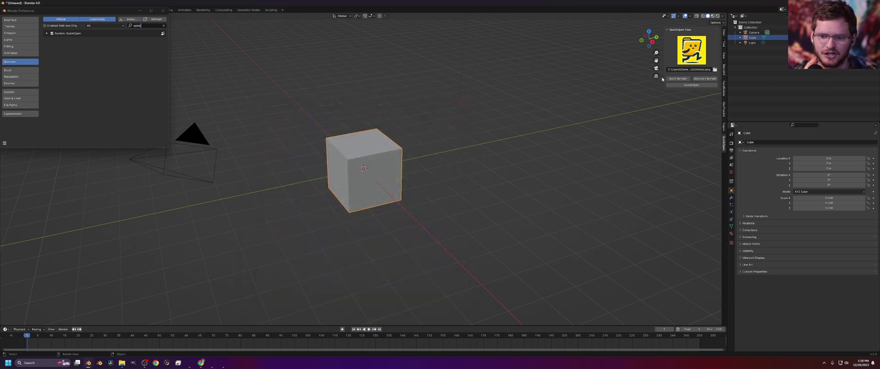
Add a second entry 'Notepad', launch both paths together, then close both windows
left_click(678, 78)
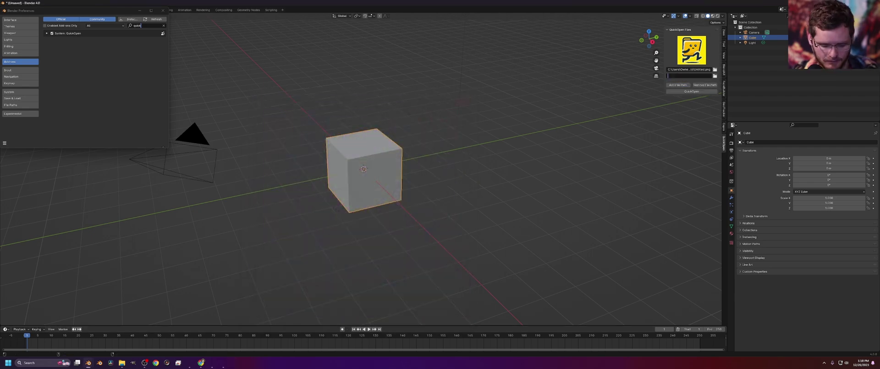
type("Notepad")
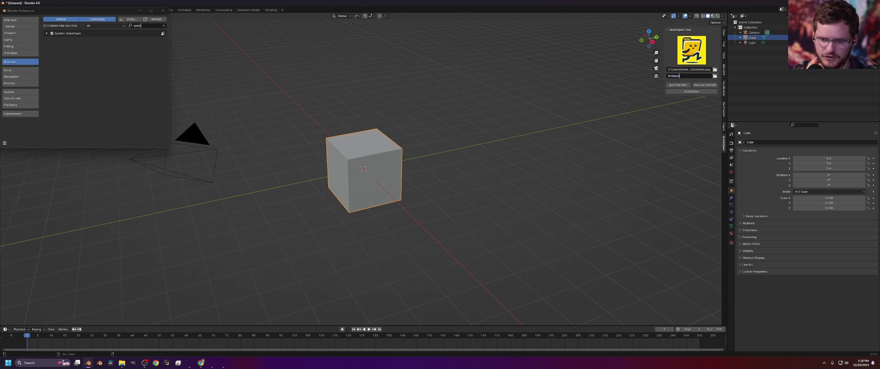
left_click(691, 91)
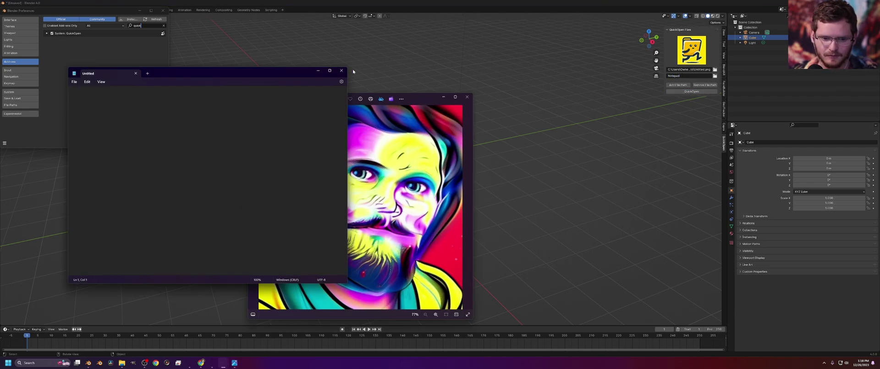
left_click(341, 70)
left_click(466, 97)
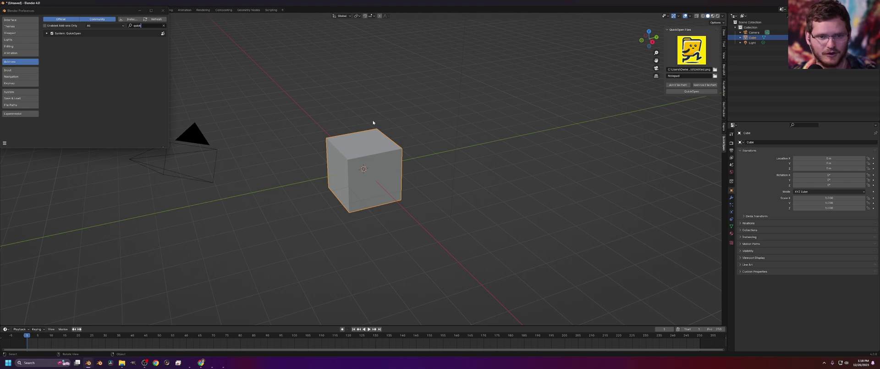
Run QuickOpen via F3 search 'quickope', then close the Notepad and Untitled.png windows
key("F3")
type("quickope")
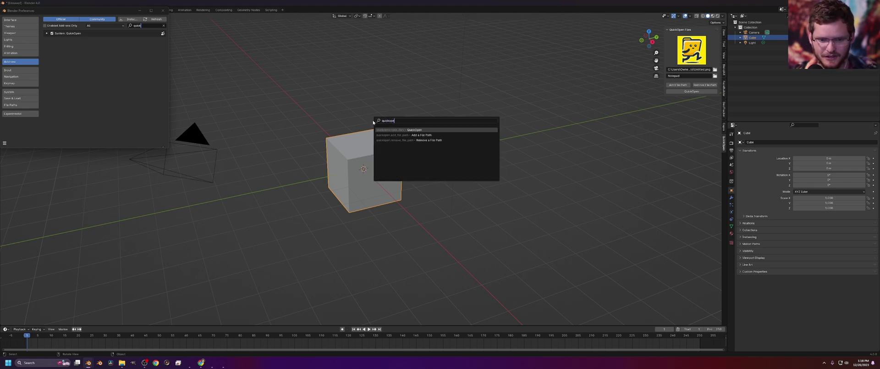
key("Return")
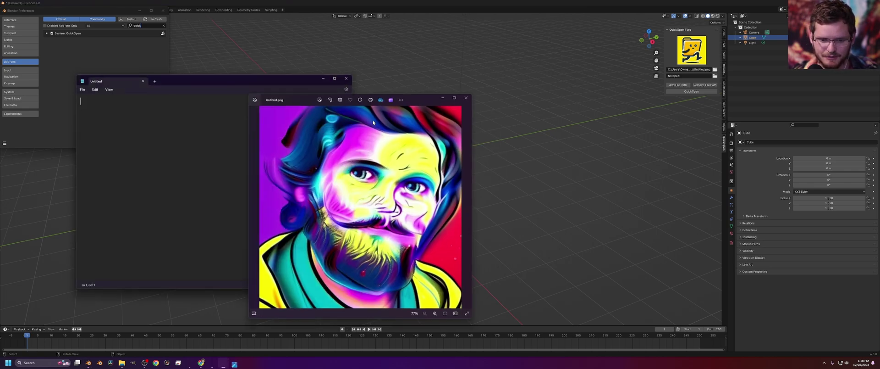
left_click(348, 78)
left_click(467, 97)
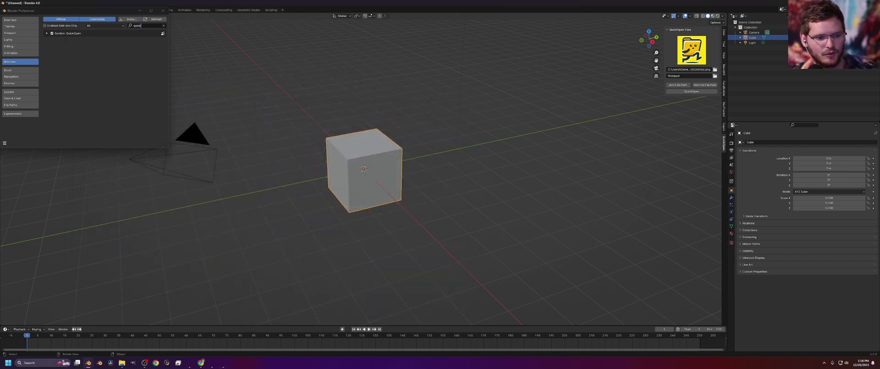
Expand the QuickOpen add-on, remove the Notepad entry and clear the remaining path
left_click(46, 34)
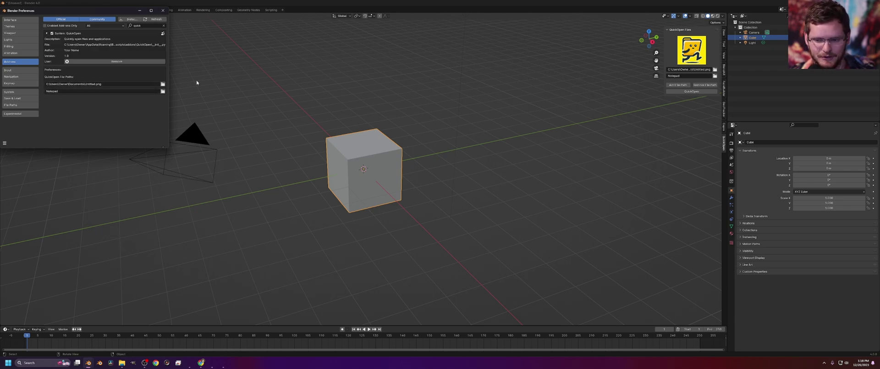
left_click(706, 85)
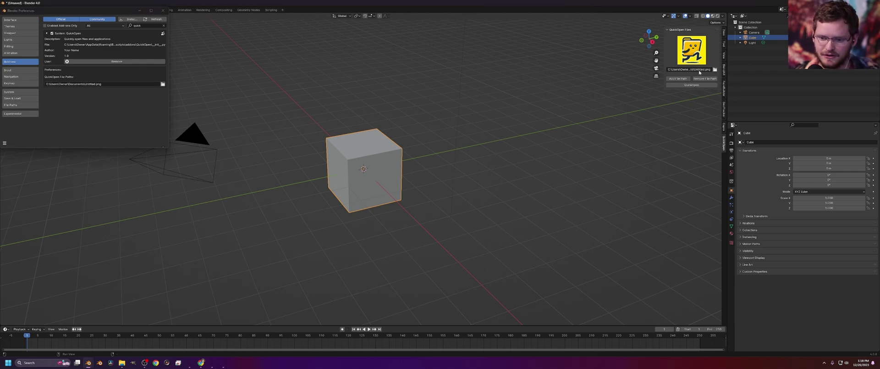
key("BackSpace")
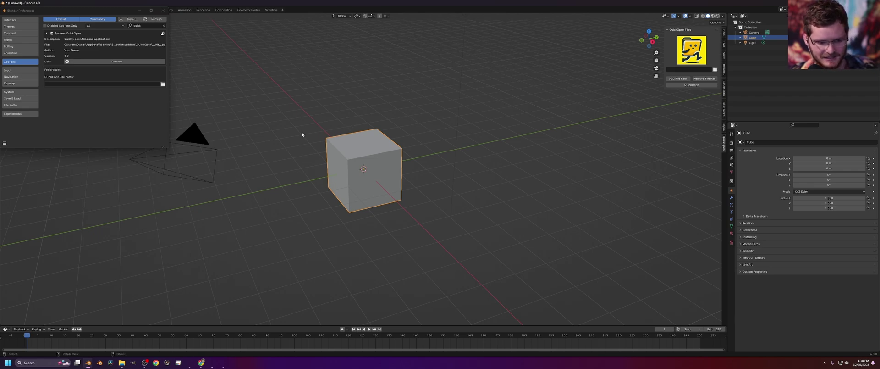
Find Audacity in Start search, open its file location and copy the shortcut as path
key("super")
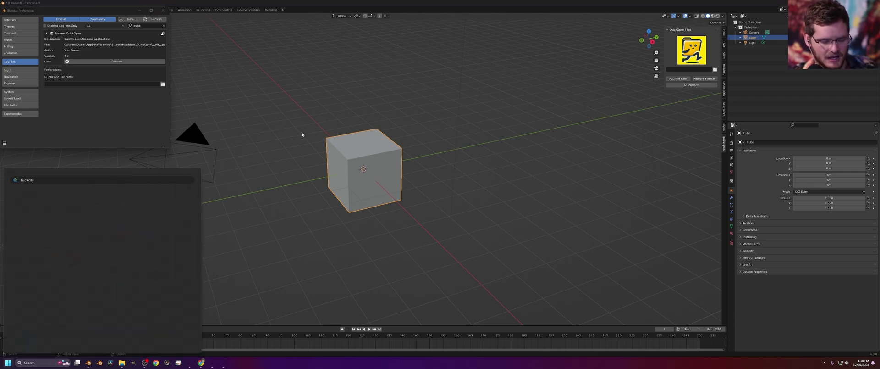
type("audac")
right_click(39, 217)
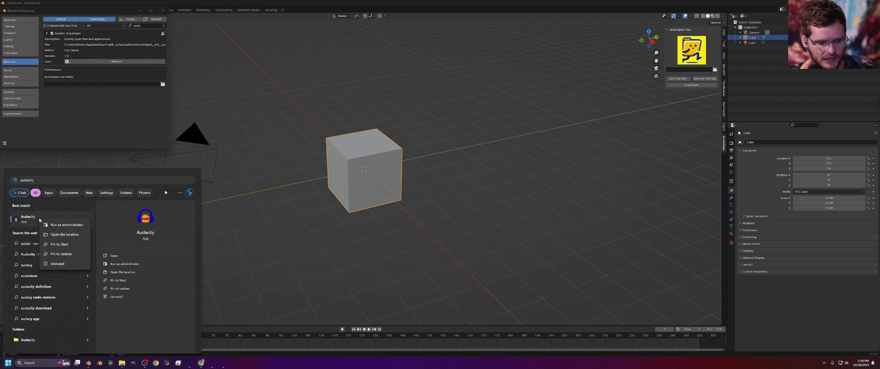
left_click(59, 234)
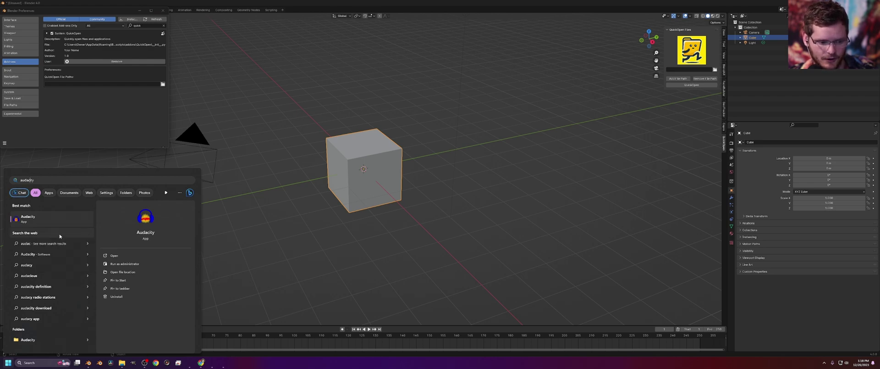
right_click(116, 174)
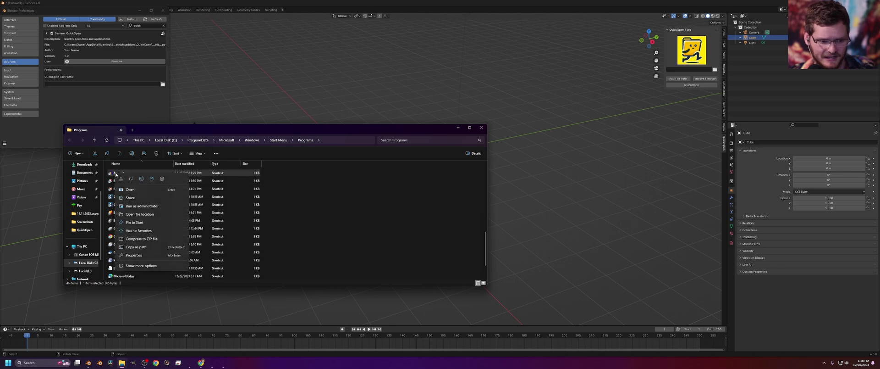
left_click(134, 249)
Paste the Audacity path into QuickOpen's first entry and add a second entry
left_click(690, 69)
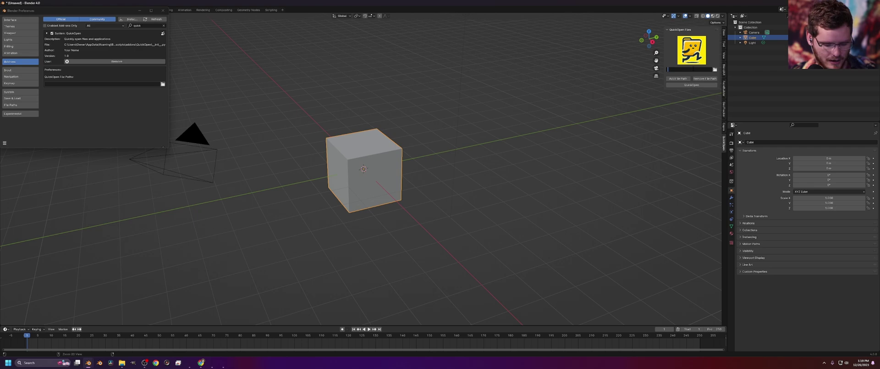
type("\"C:\\ProgramData\\Microsoft\\Windows\\Start Menu\\Programs\\Audacity.lnk\"")
key("Return")
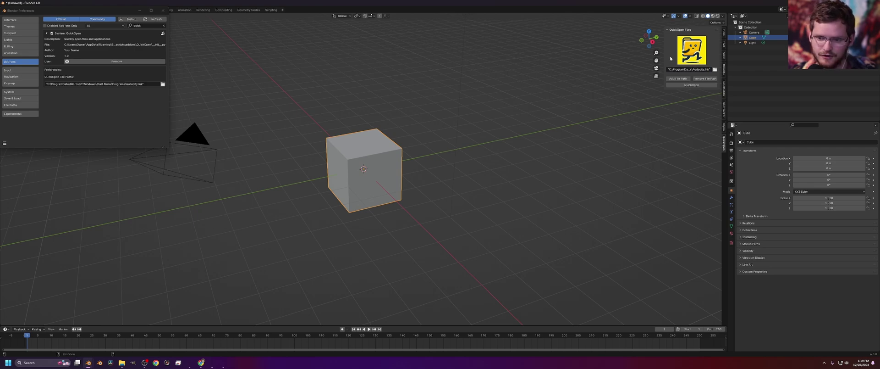
left_click(682, 79)
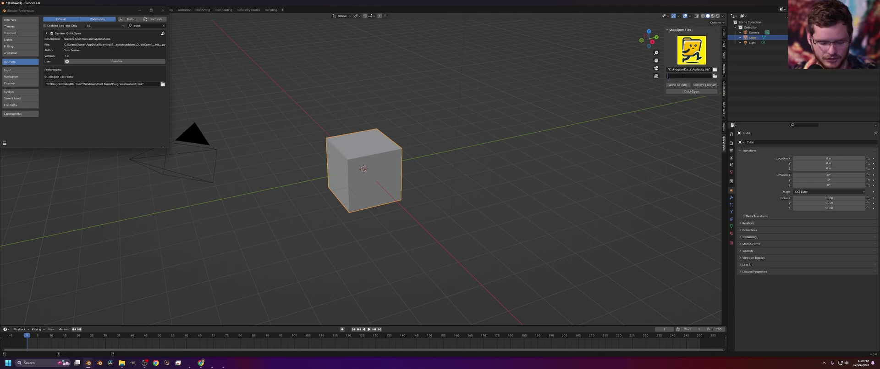
Set the second QuickOpen entry to 'Notepad' and add a third entry
type("Notepad")
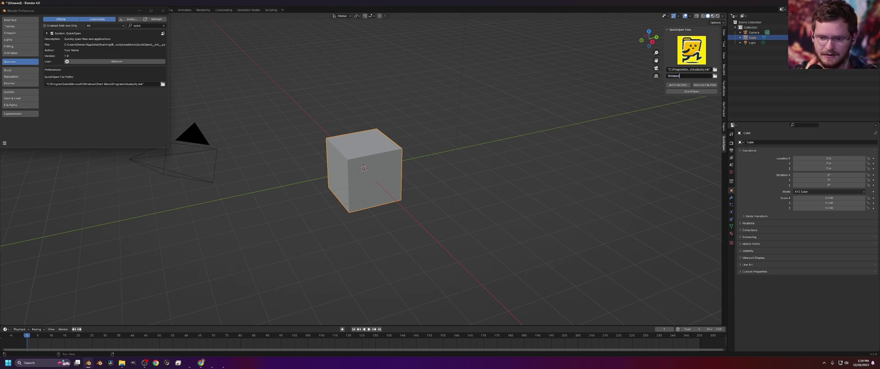
key("Return")
left_click(678, 85)
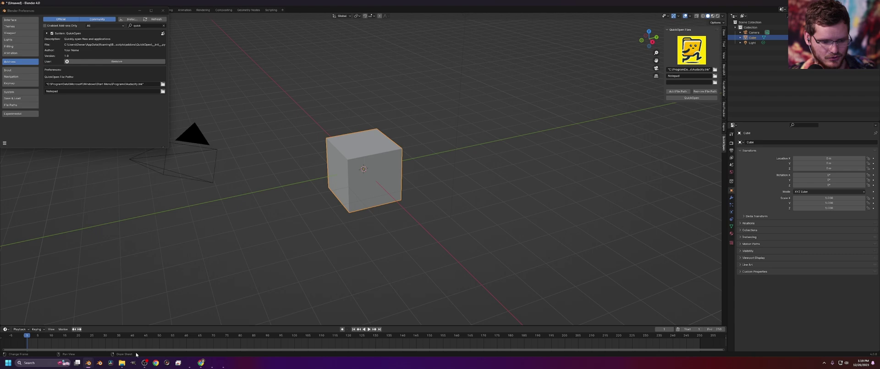
Copy the Microsoft Edge shortcut path, paste it into the third entry, and add a fourth
key("super")
type("microf")
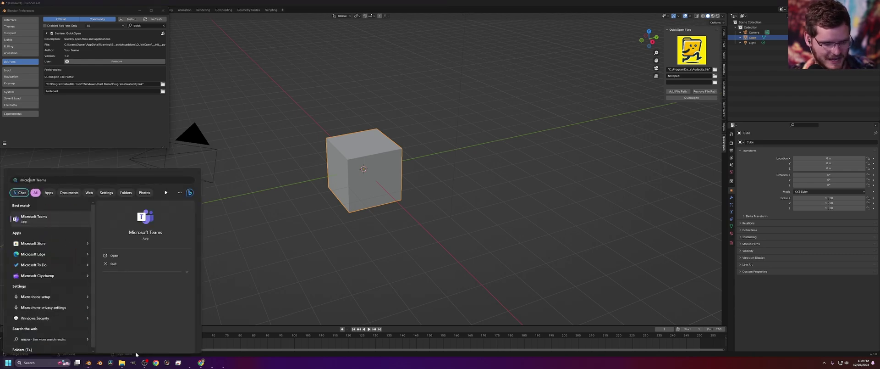
key("BackSpace")
key("BackSpace")
key("BackSpace")
key("BackSpace")
key("BackSpace")
key("BackSpace")
type("edge")
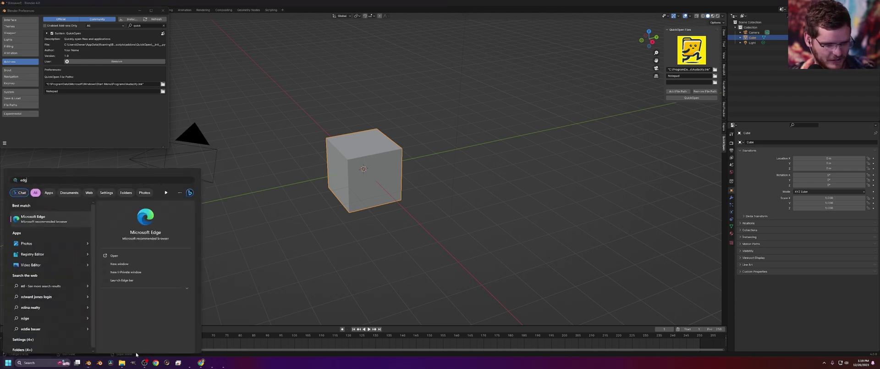
right_click(39, 219)
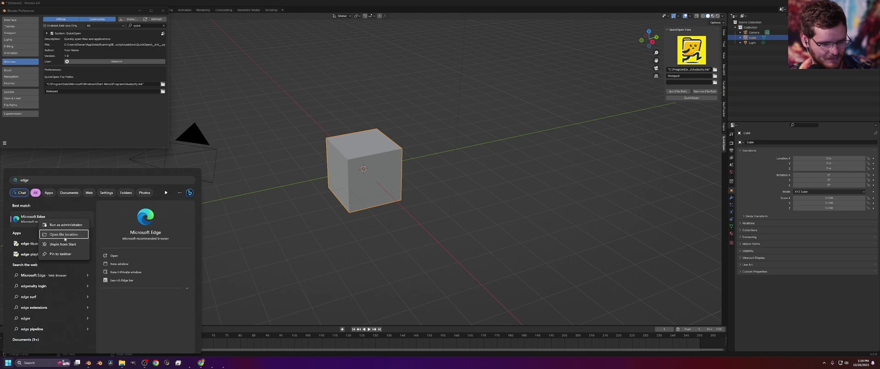
left_click(50, 234)
right_click(123, 275)
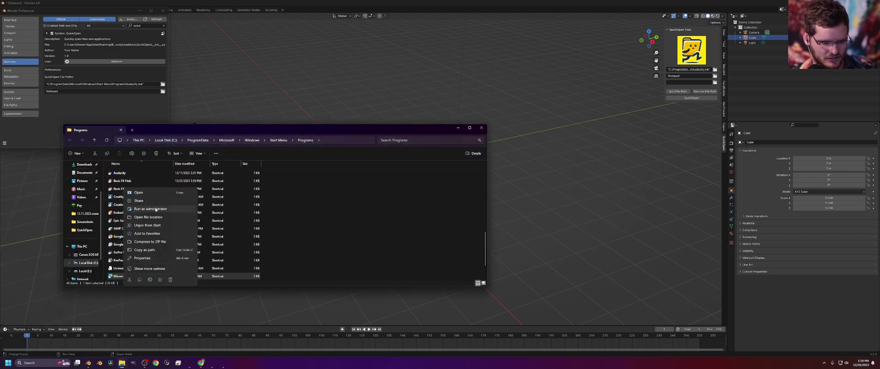
left_click(145, 249)
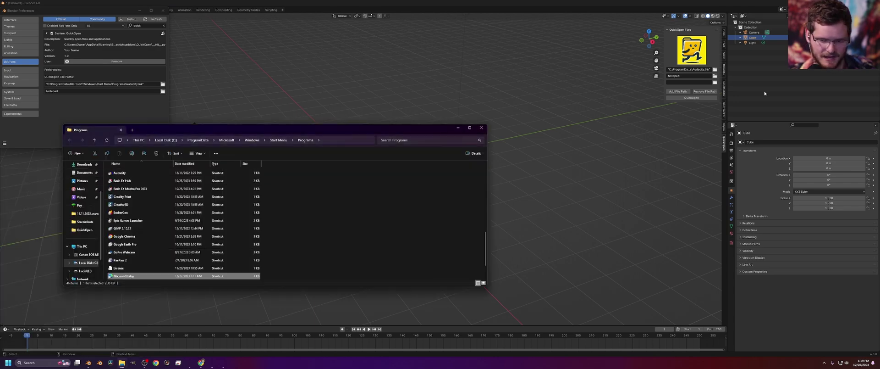
left_click(689, 82)
key("ctrl+v")
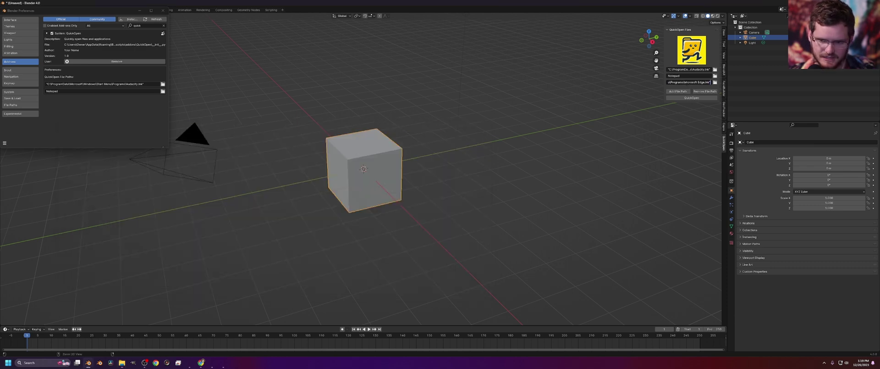
left_click(679, 92)
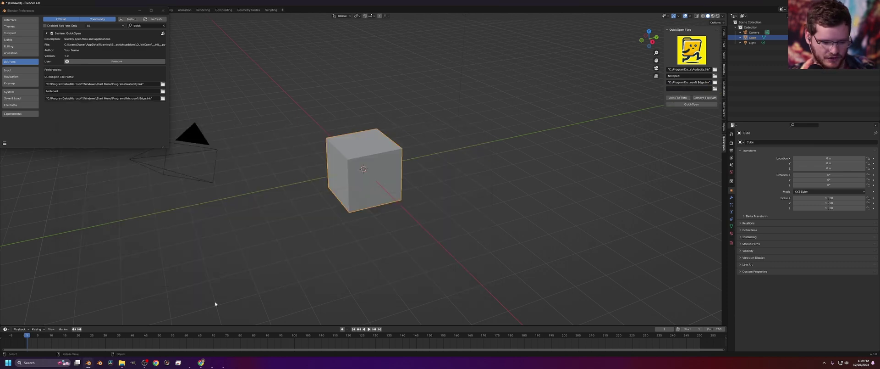
Find DaVinci Resolve in Start search, open its file location and copy the shortcut path
key("super")
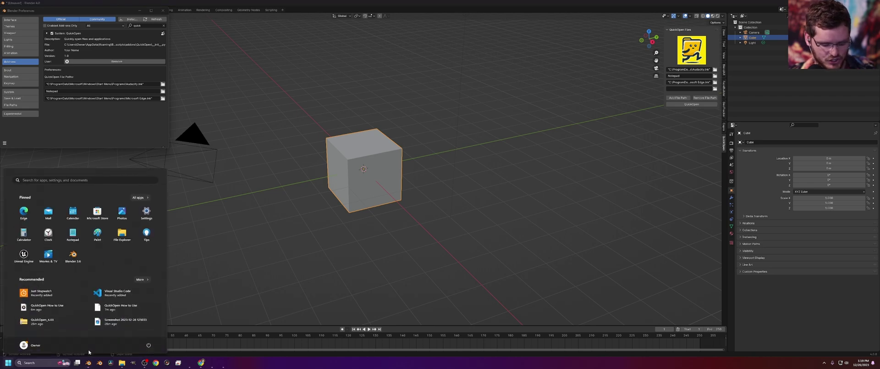
type("da v")
right_click(45, 222)
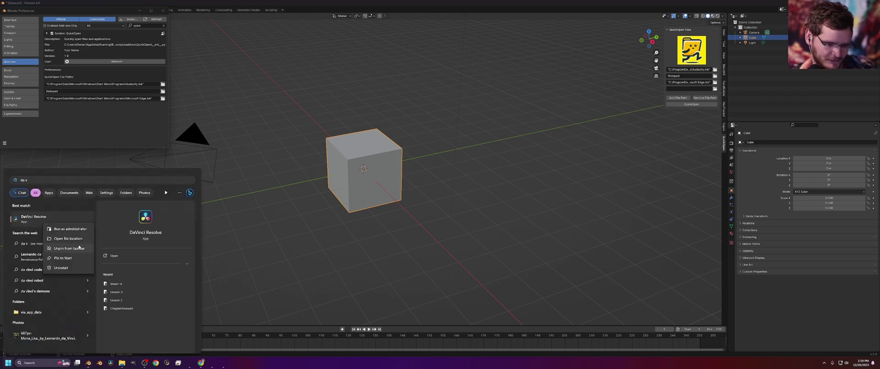
left_click(78, 238)
right_click(118, 182)
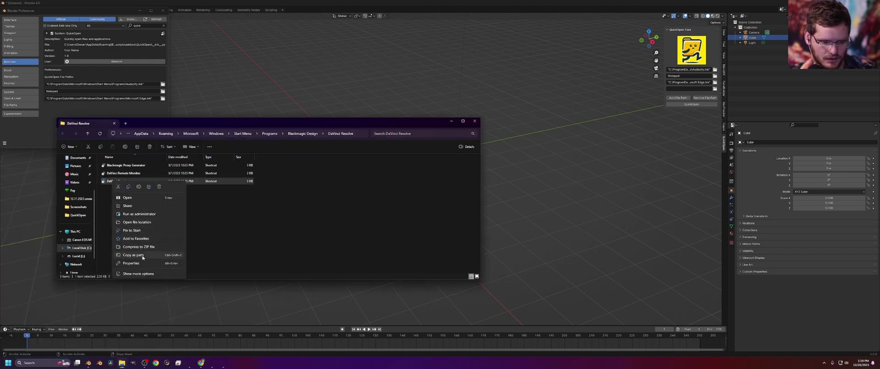
left_click(133, 255)
left_click(475, 121)
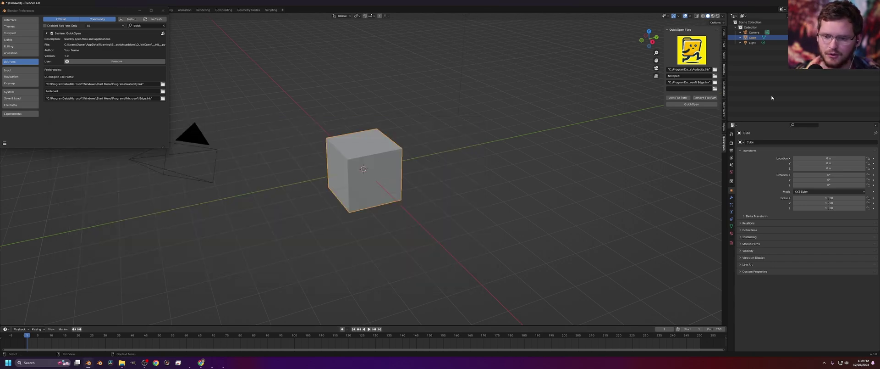
Paste the DaVinci Resolve path into the fourth QuickOpen entry and confirm it
left_click(694, 89)
key("ctrl+v")
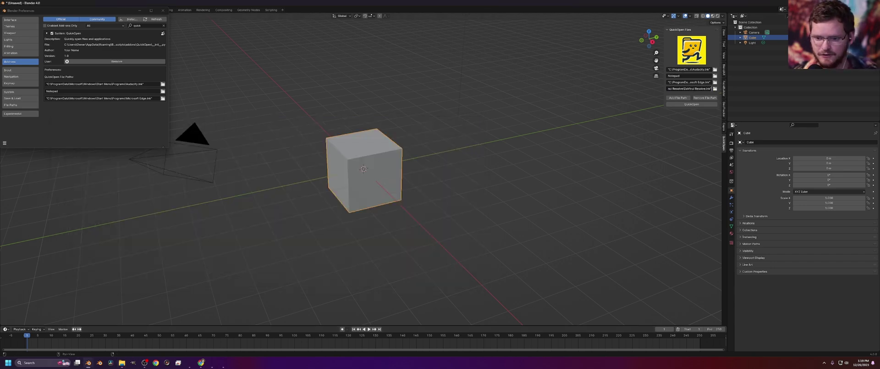
key("Return")
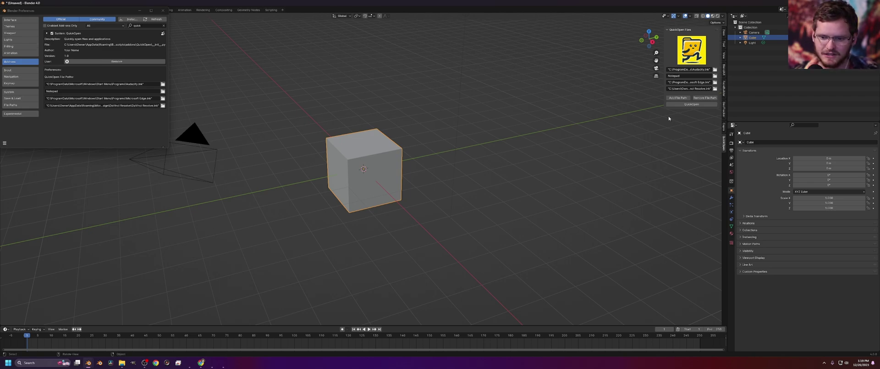
Launch all four programs with QuickOpen, dismiss Audacity's prompts, and close Edge, Resolve and Notepad
left_click(691, 104)
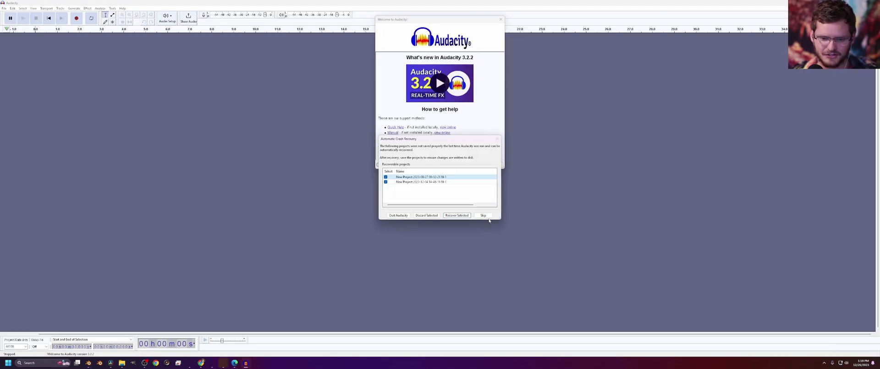
left_click(483, 215)
left_click(490, 164)
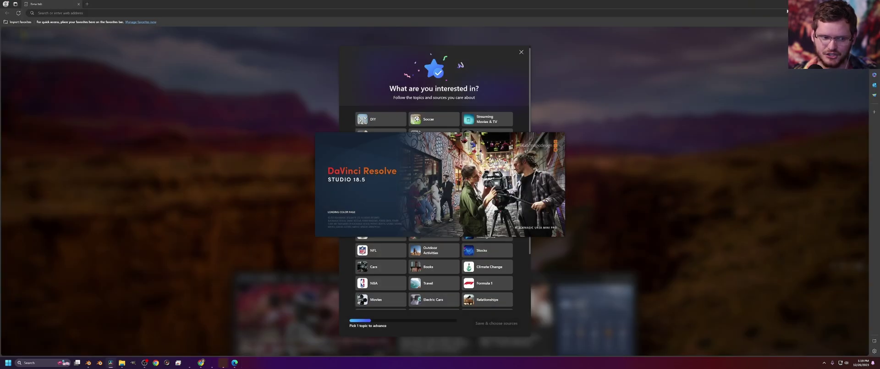
key("alt+F4")
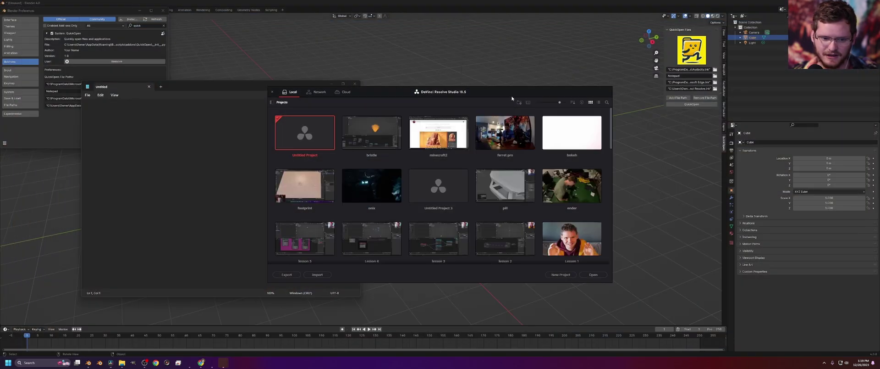
left_click(272, 91)
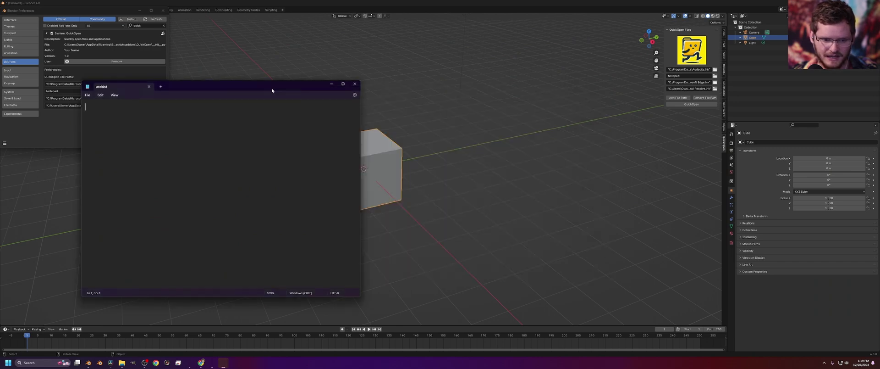
left_click(354, 84)
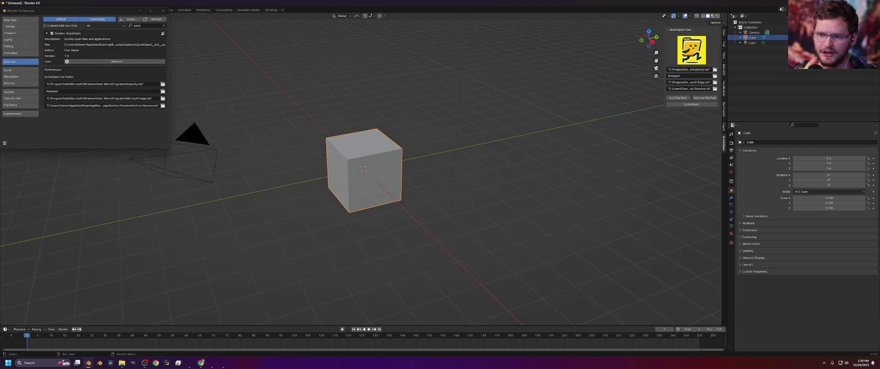
Save Preferences from the Preferences hamburger menu so the QuickOpen paths persist
left_click(4, 144)
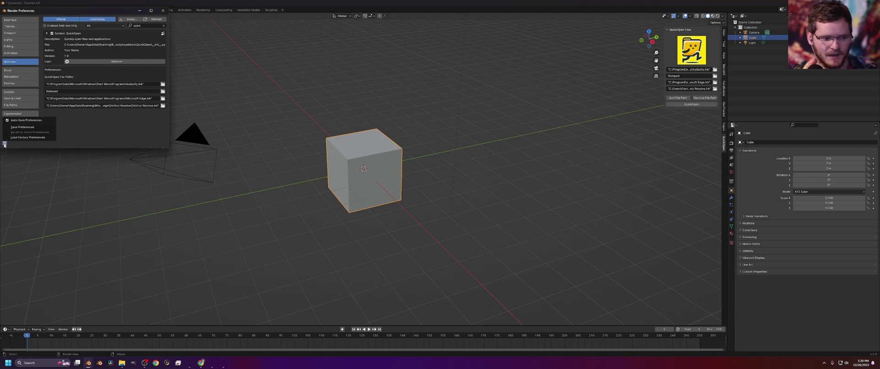
left_click(23, 127)
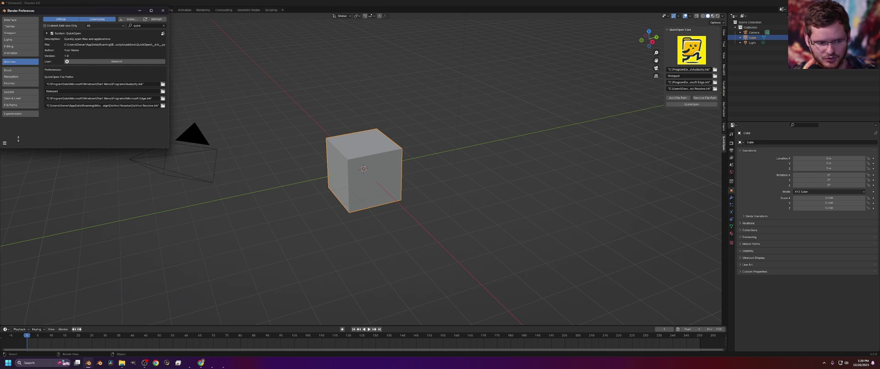
left_click(5, 143)
left_click(22, 128)
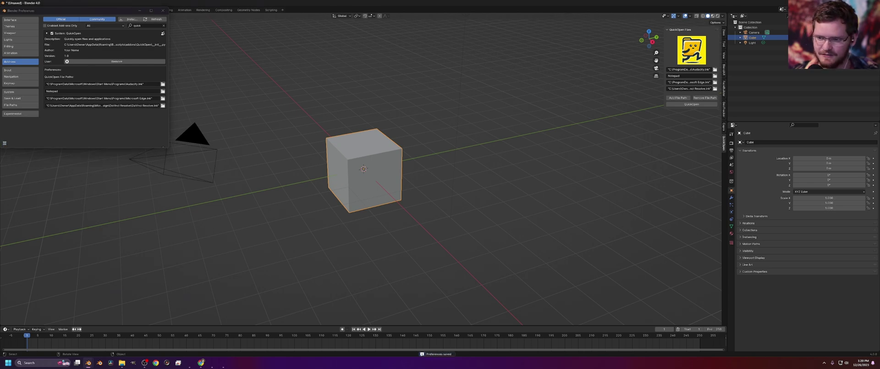
Quit Blender without saving the scene, relaunch it and dismiss the splash screen
key("ctrl+q")
left_click(450, 191)
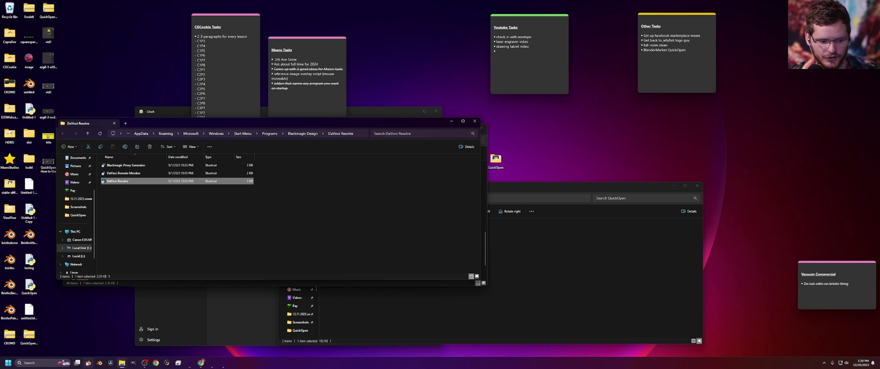
left_click(88, 362)
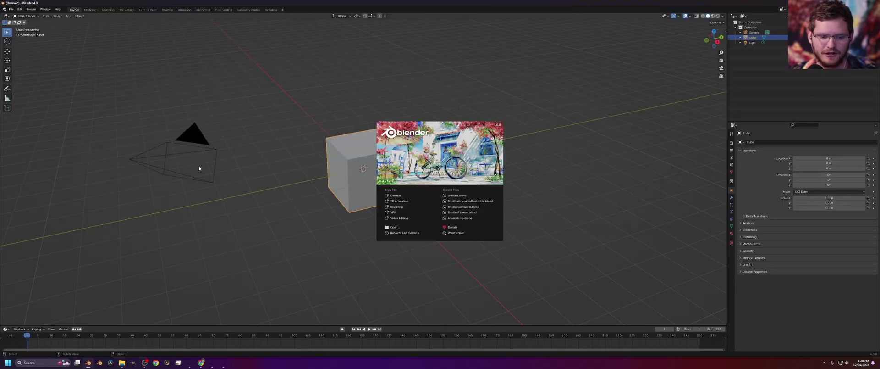
left_click(525, 82)
Open the QuickOpen sidebar tab, launch all four apps, then close Audacity, Edge and Resolve
key("n")
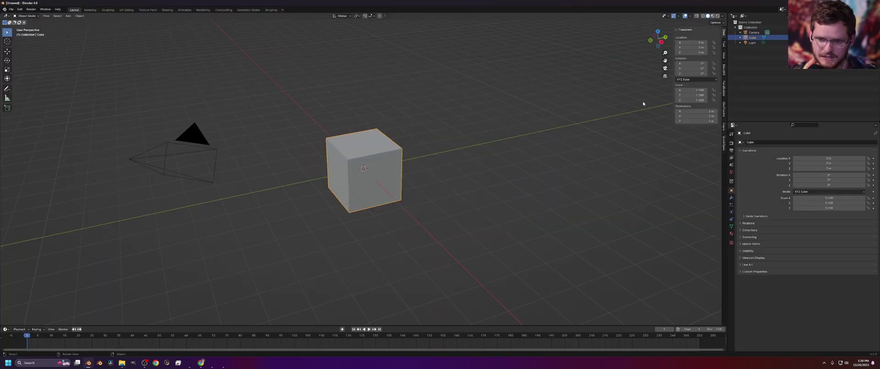
left_click(724, 142)
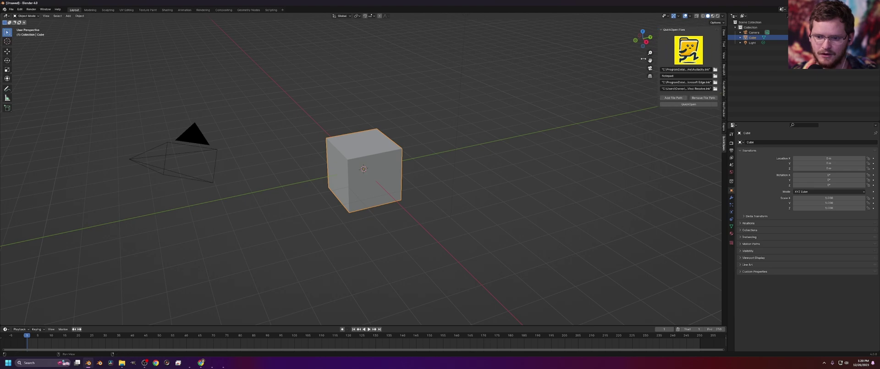
left_click(696, 104)
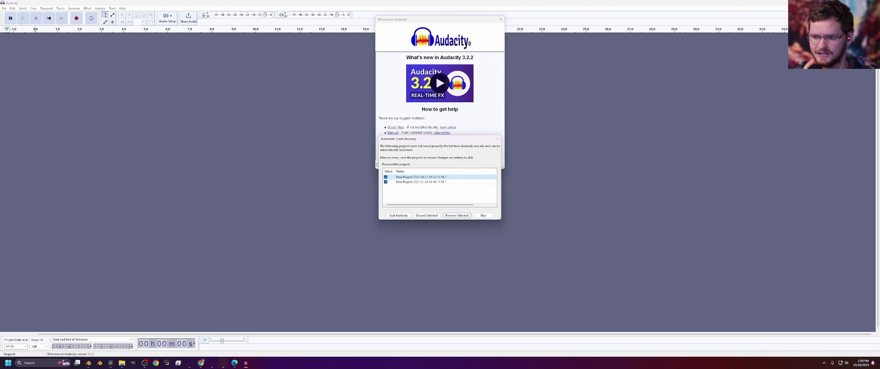
left_click(483, 215)
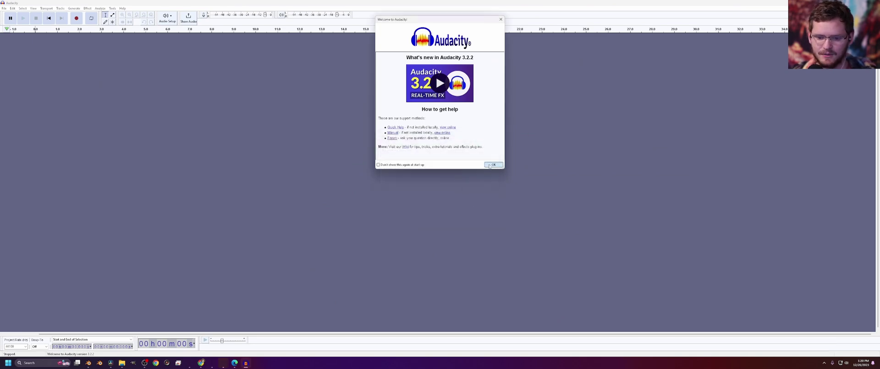
left_click(493, 165)
key("alt+F4")
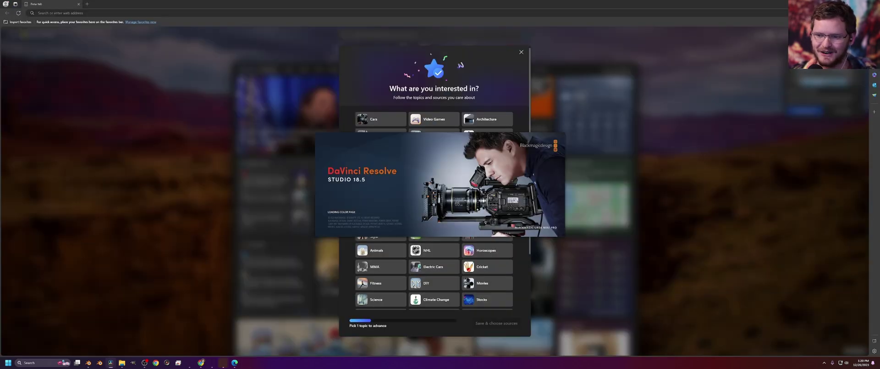
key("alt+F4")
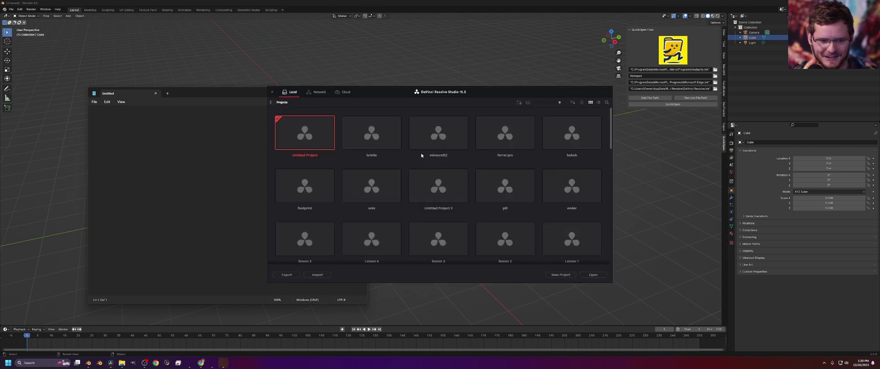
left_click(272, 92)
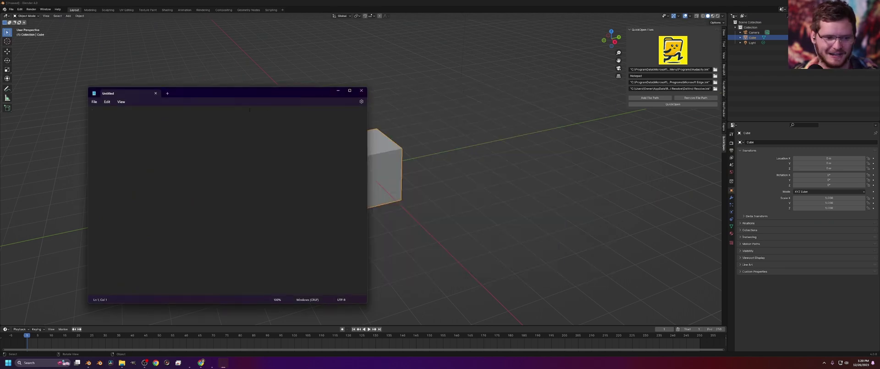
left_click(361, 90)
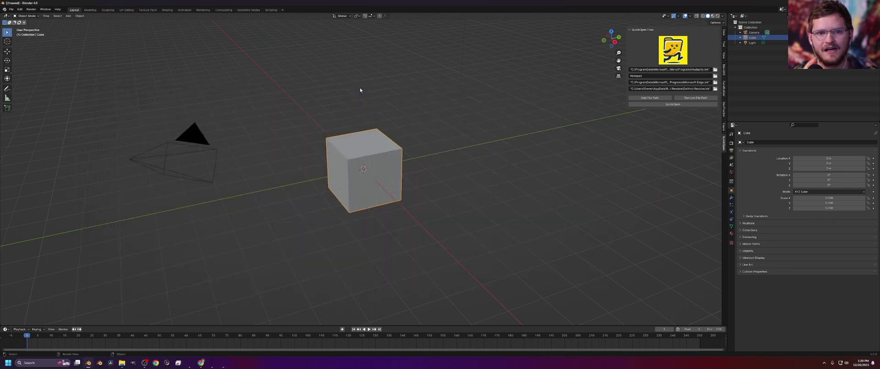